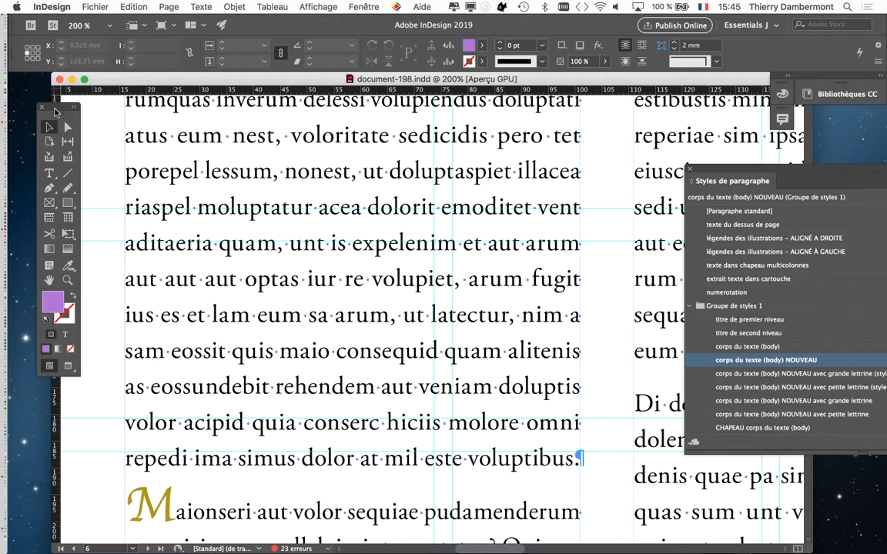
- Select the word "moluptatur" in the body text with the Type tool and set its font style to Bold
left_click_drag(55, 113, 54, 133)
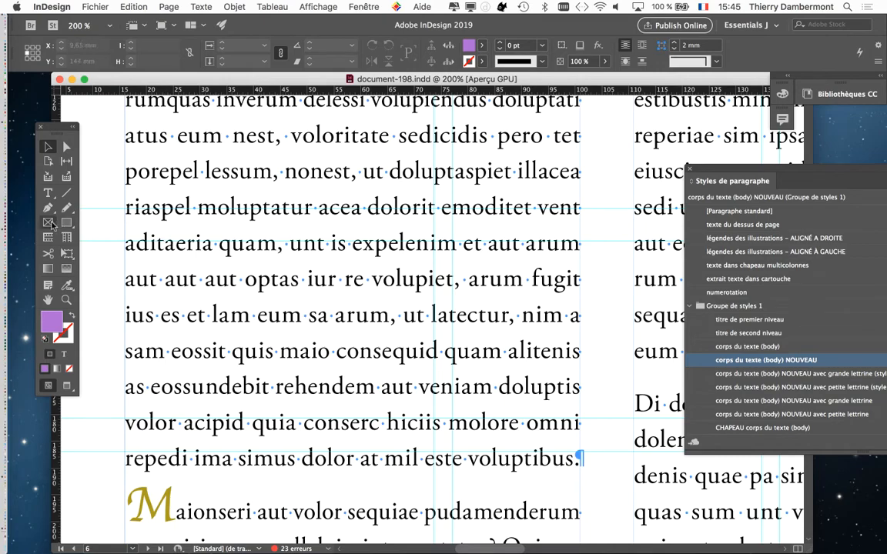
left_click(48, 194)
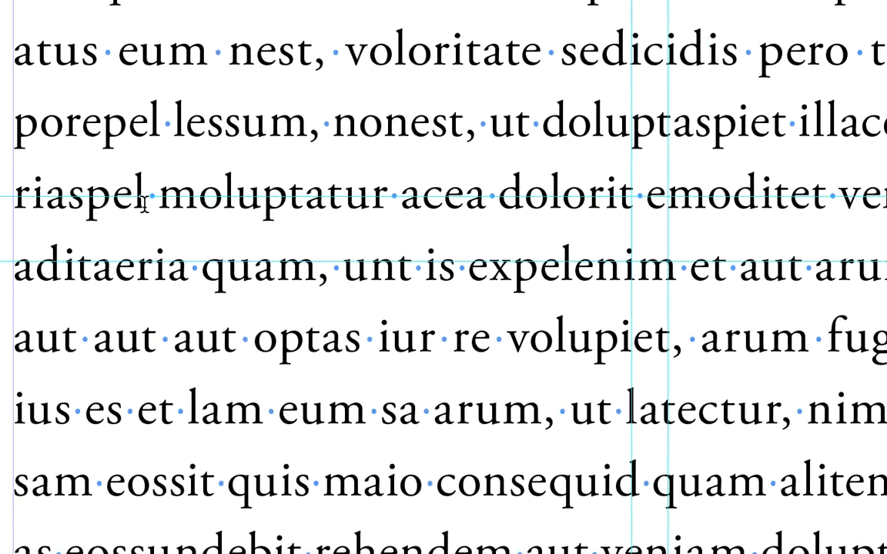
left_click_drag(156, 199, 353, 195)
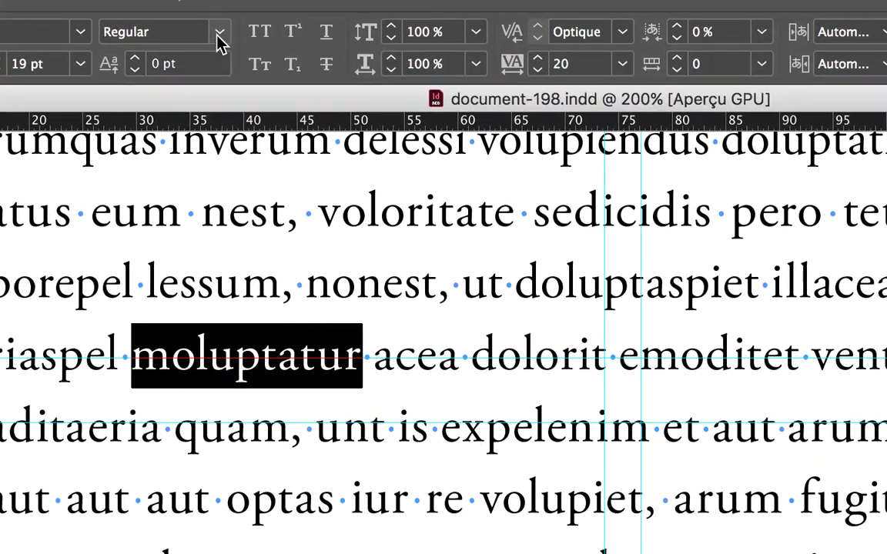
left_click(240, 33)
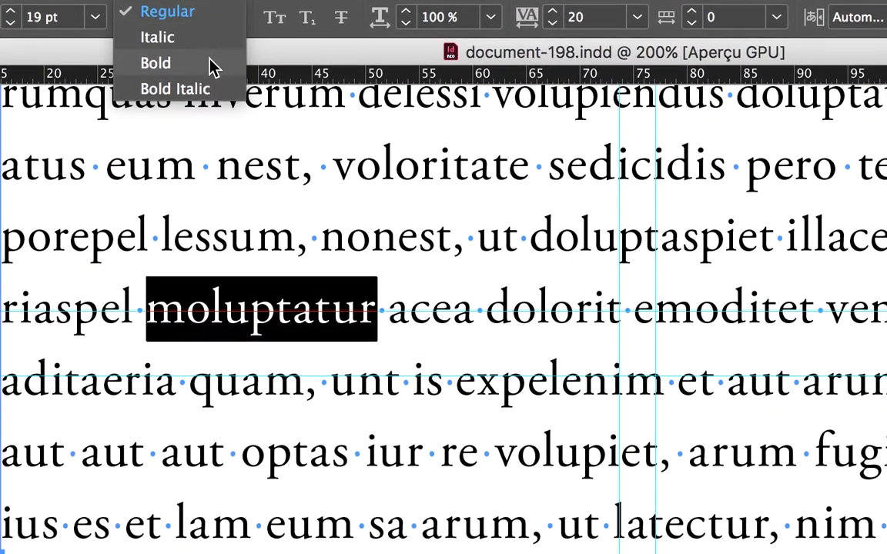
left_click(209, 74)
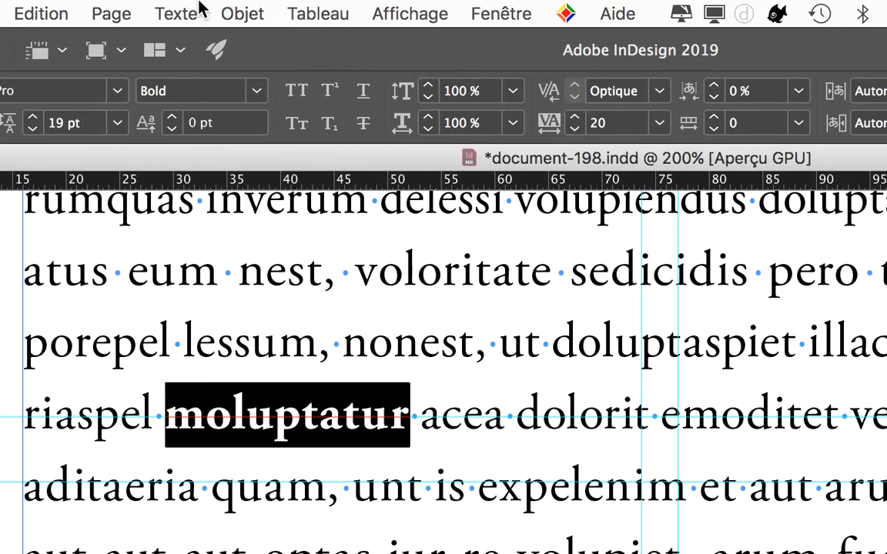
- Show the Caractère panel, choose Bold there for the selected word, and place the panel below that word
left_click(198, 13)
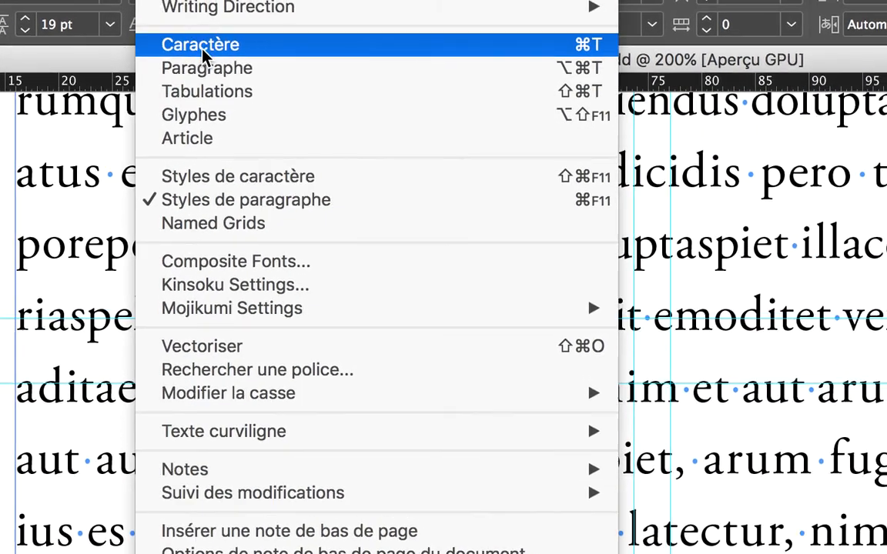
left_click(212, 140)
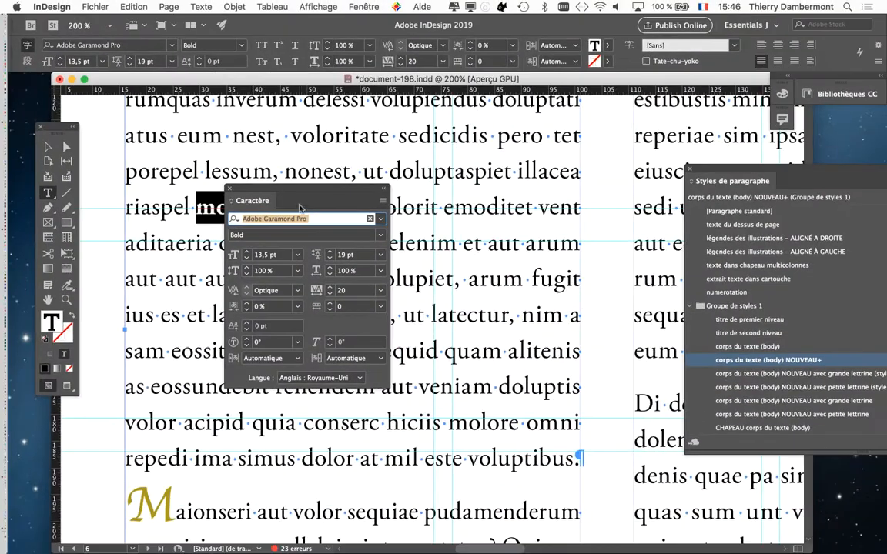
left_click_drag(299, 191, 453, 133)
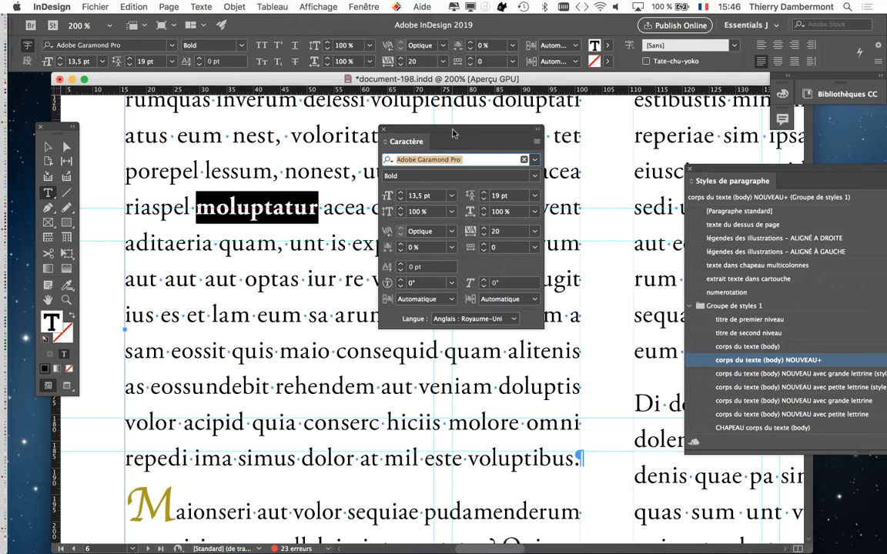
left_click_drag(453, 132, 414, 125)
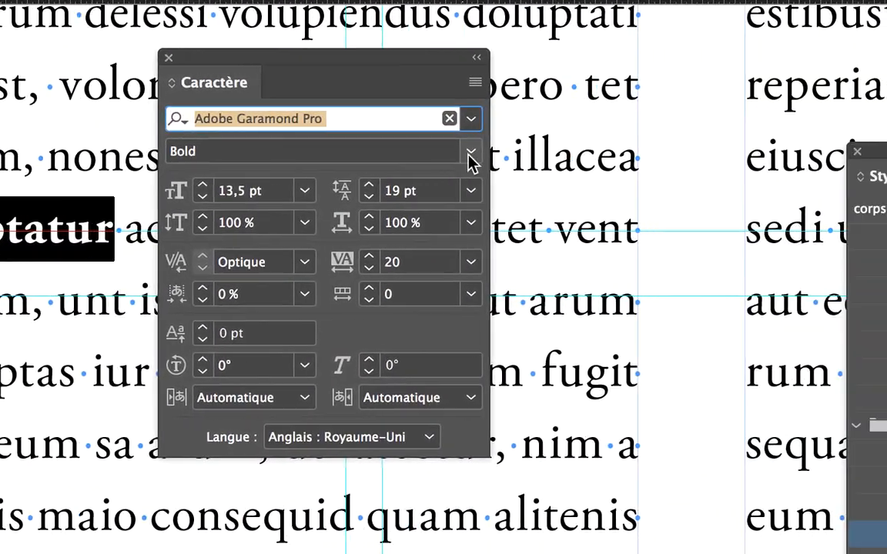
left_click(470, 158)
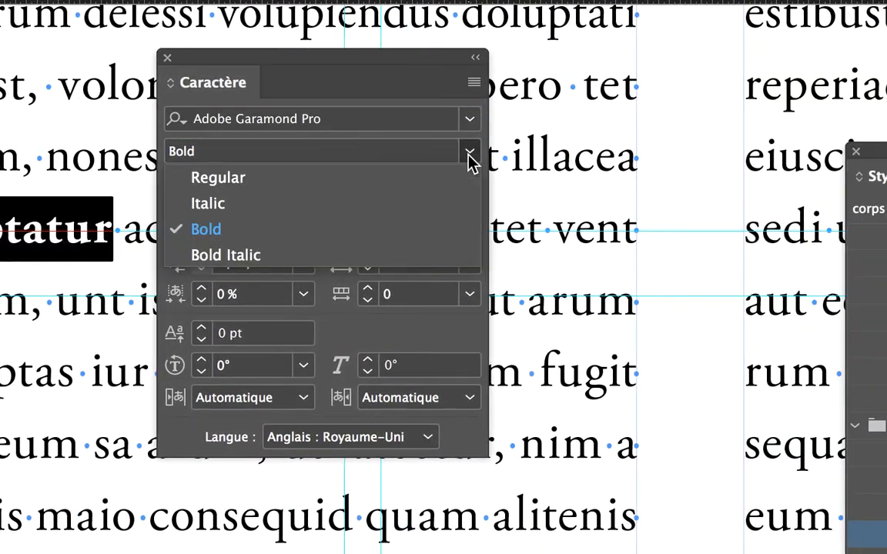
left_click(357, 234)
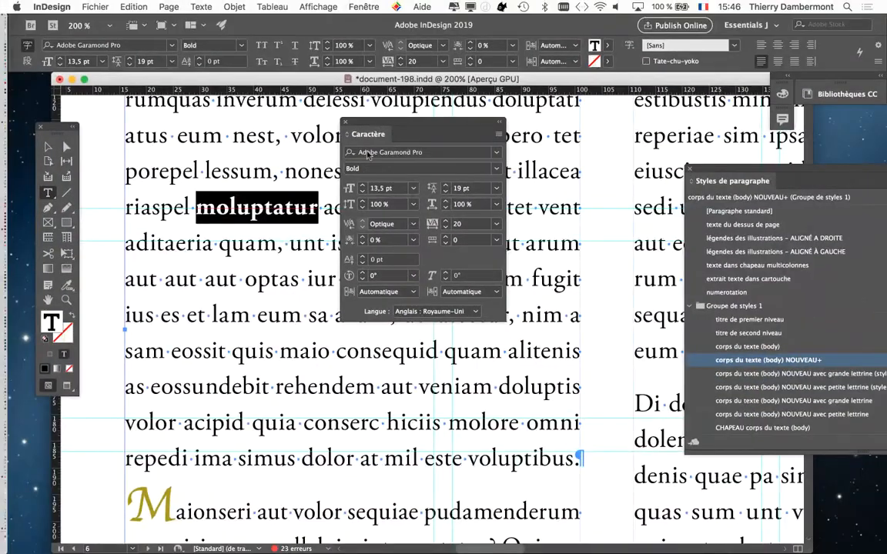
left_click_drag(378, 127, 151, 362)
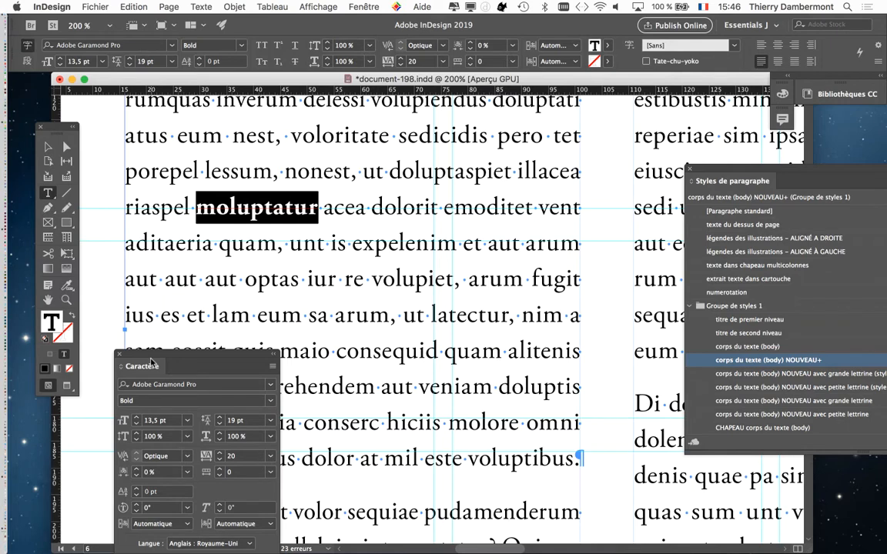
- Make the selected text's stroke the active colour attribute and switch back to its fill
left_click_drag(44, 117, 464, 116)
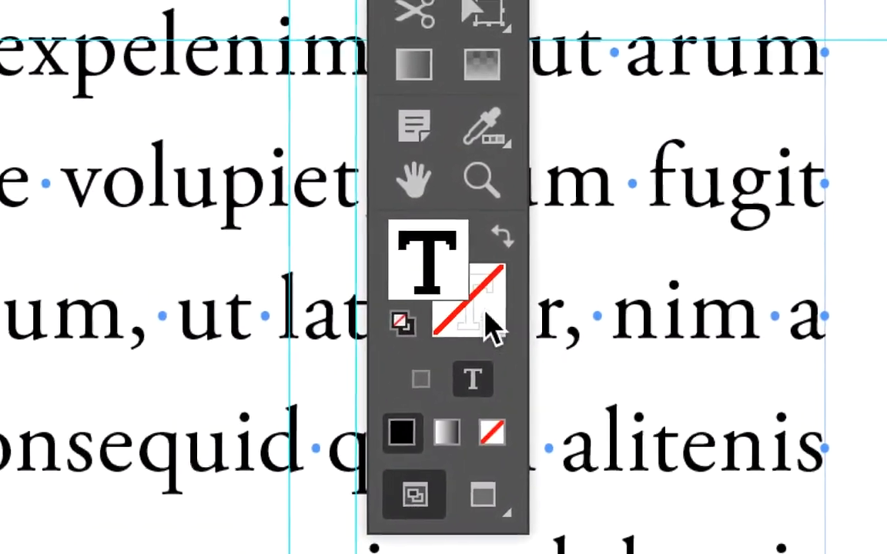
left_click(493, 327)
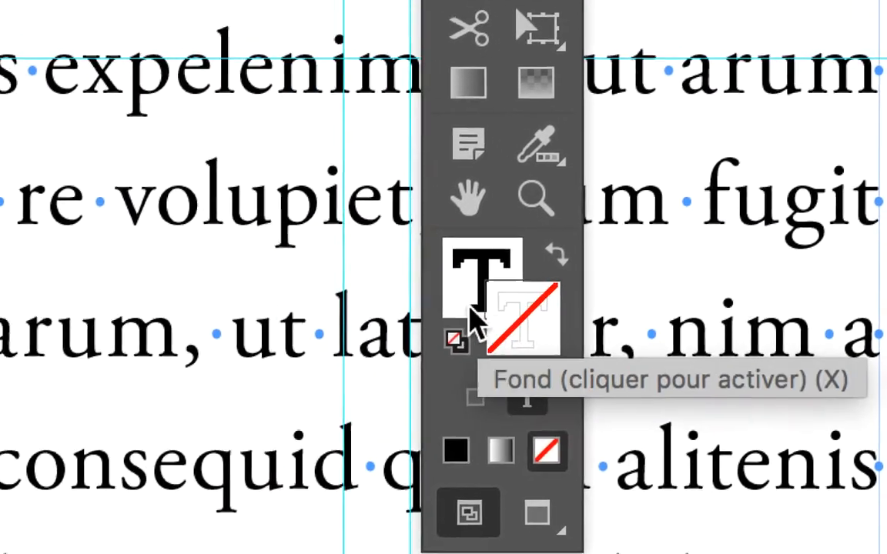
left_click(439, 262)
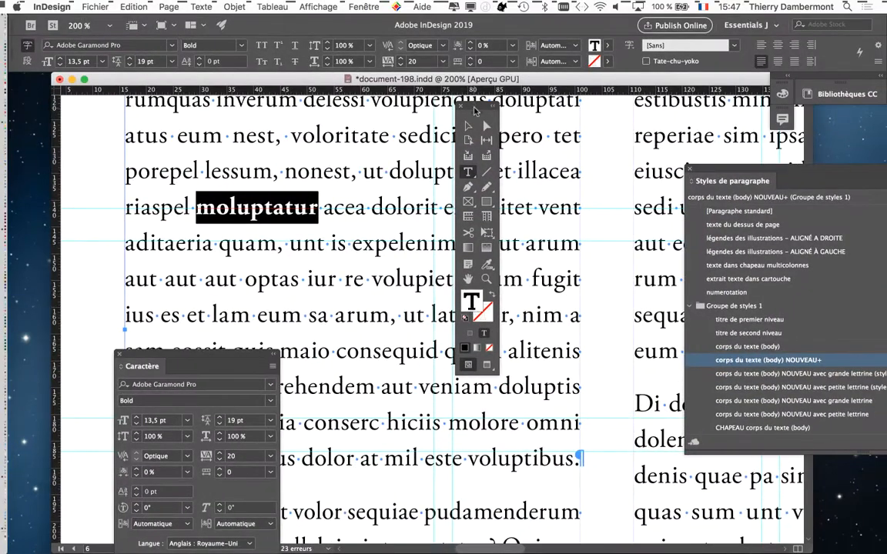
left_click_drag(475, 110, 45, 127)
- Show the Nuancier panel and enlarge it beside the selected word so that more swatches are listed
left_click(365, 7)
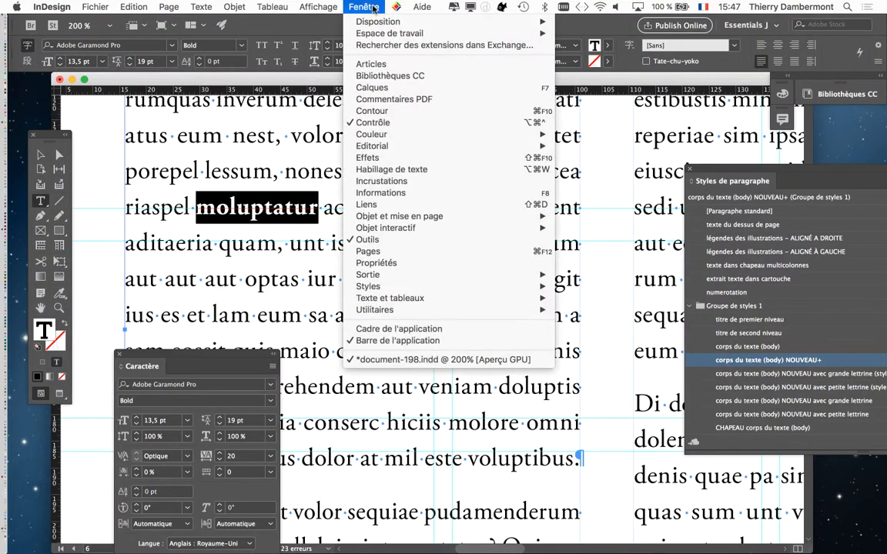
mouse_move(493, 134)
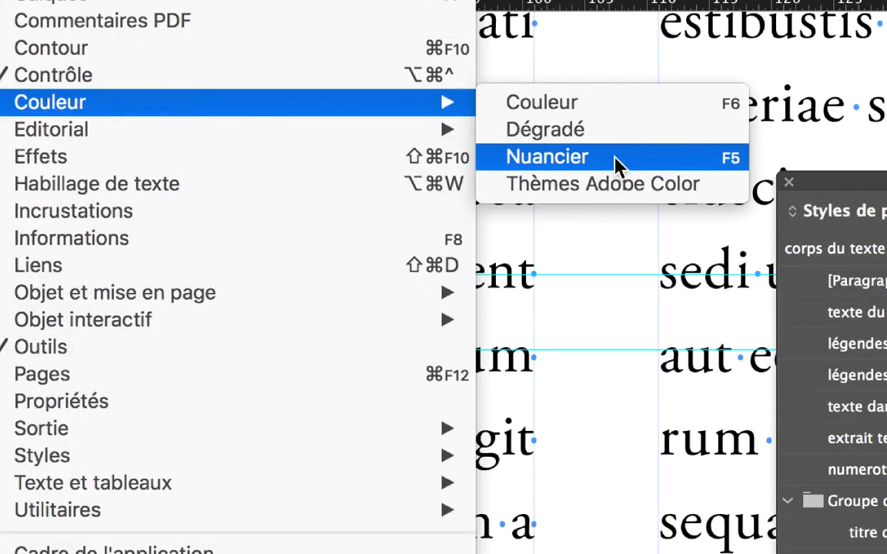
left_click(615, 158)
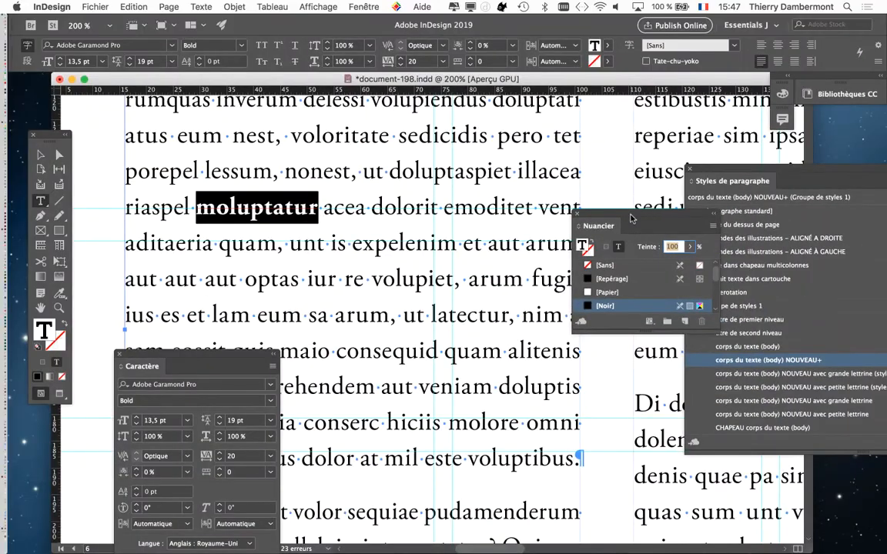
left_click_drag(630, 219, 448, 122)
left_click_drag(528, 229, 566, 486)
left_click_drag(465, 121, 578, 118)
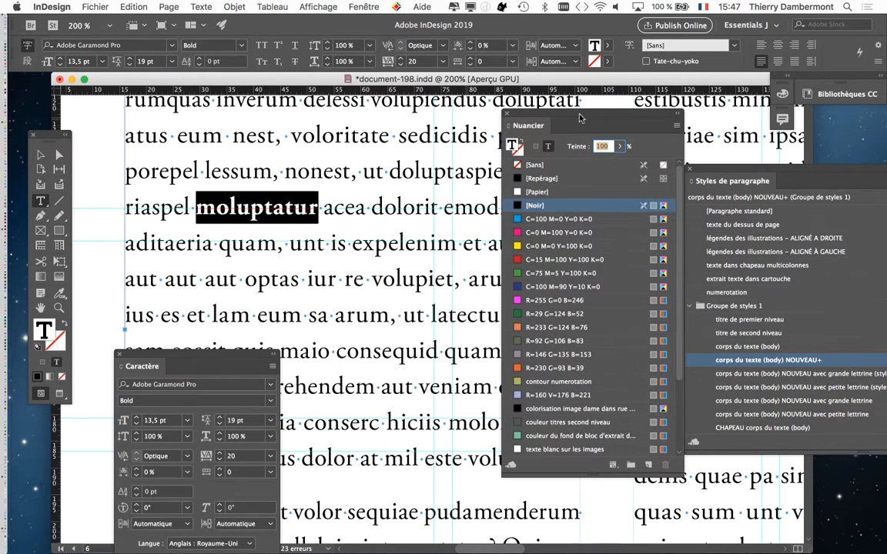
left_click_drag(43, 132, 91, 114)
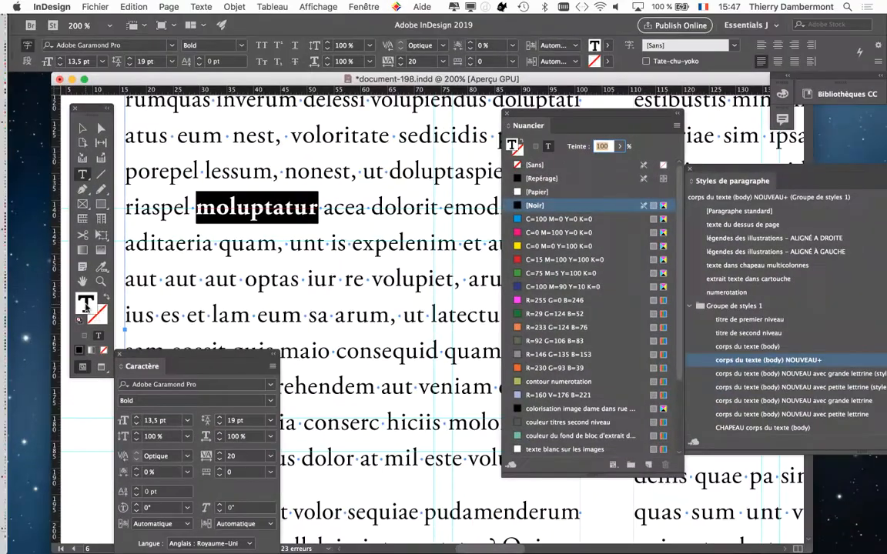
double_click(86, 307)
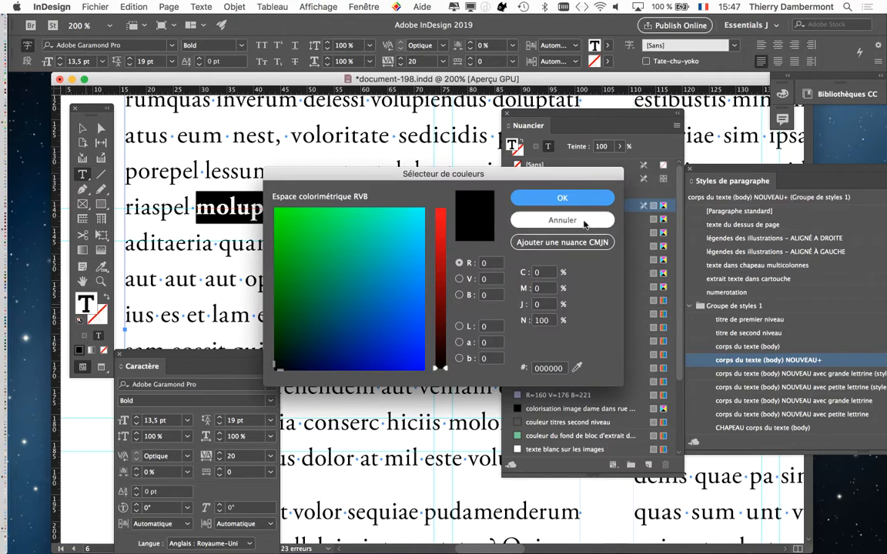
left_click(558, 221)
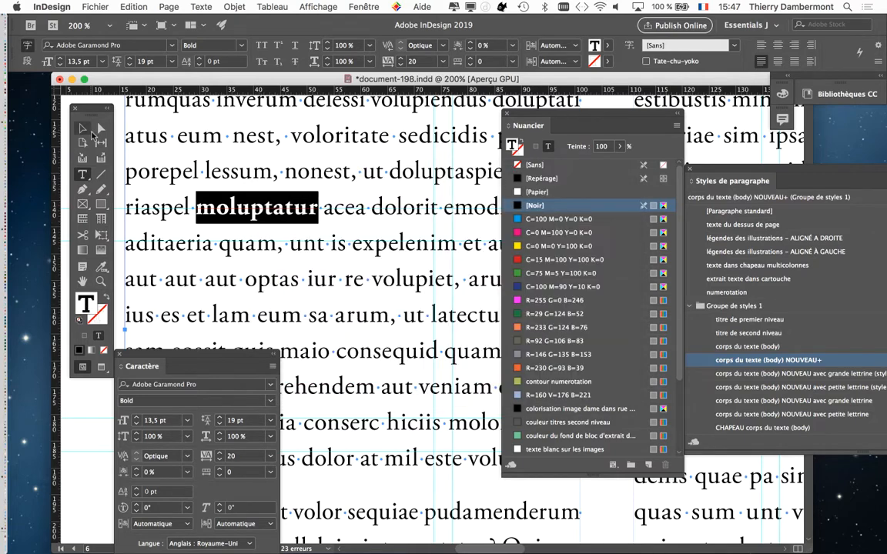
left_click_drag(84, 109, 48, 112)
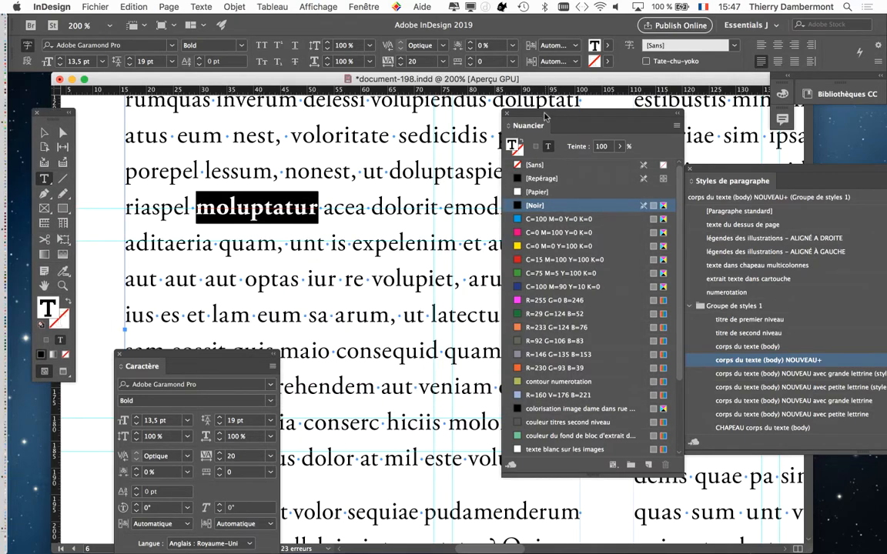
- Reposition the Nuancier panel between the selected word and the paragraph styles, and shorten its swatch list
left_click_drag(544, 116, 481, 117)
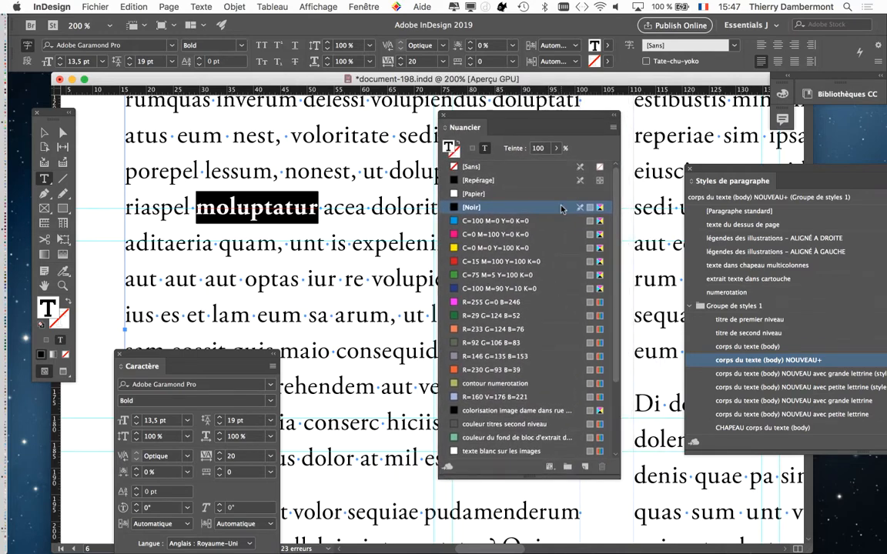
left_click_drag(543, 117, 553, 109)
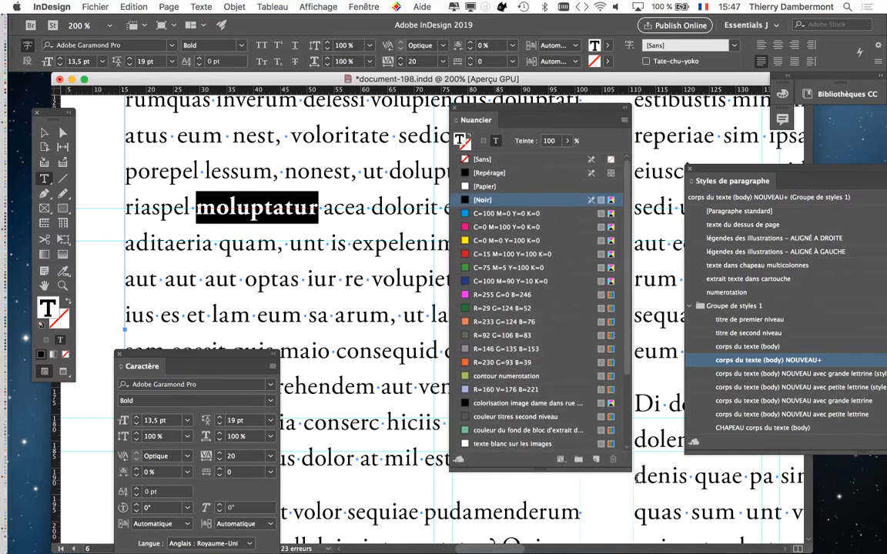
left_click_drag(628, 468, 642, 391)
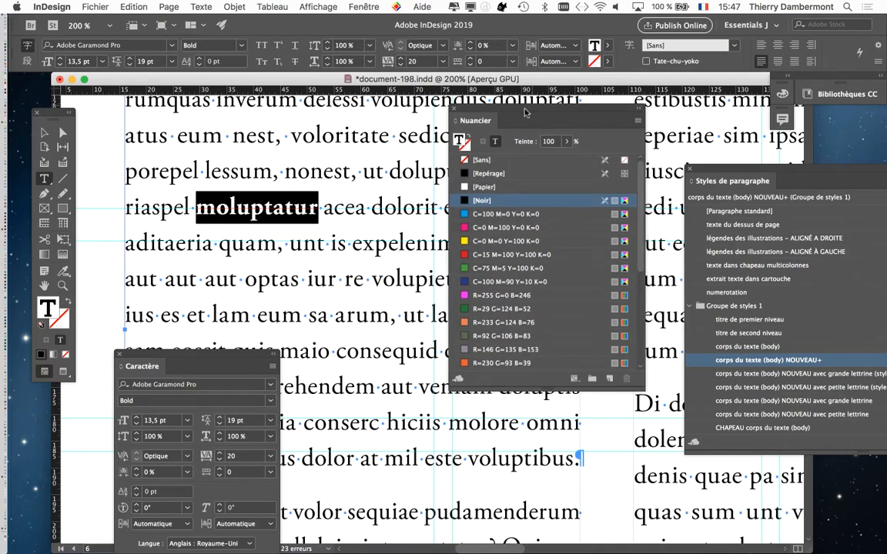
left_click_drag(522, 117, 481, 127)
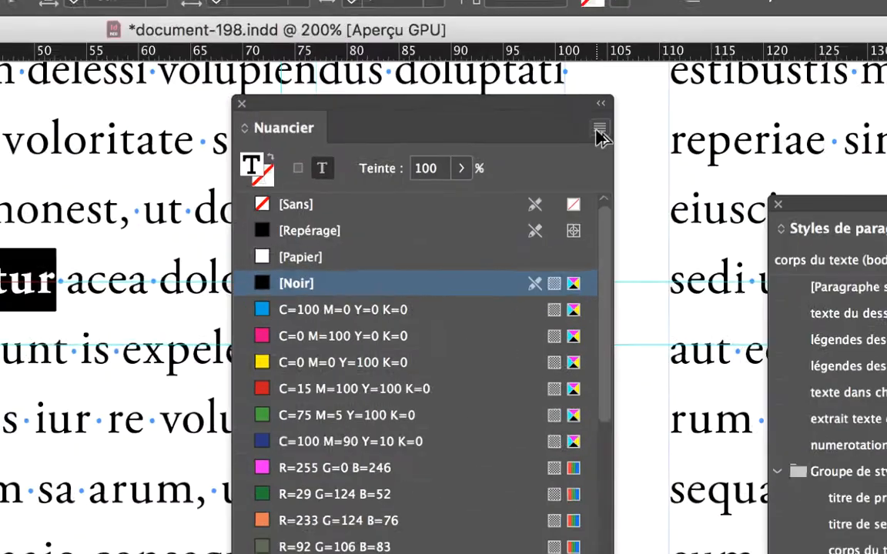
- Start a new colour swatch and set its colour mode to RVB
left_click(598, 134)
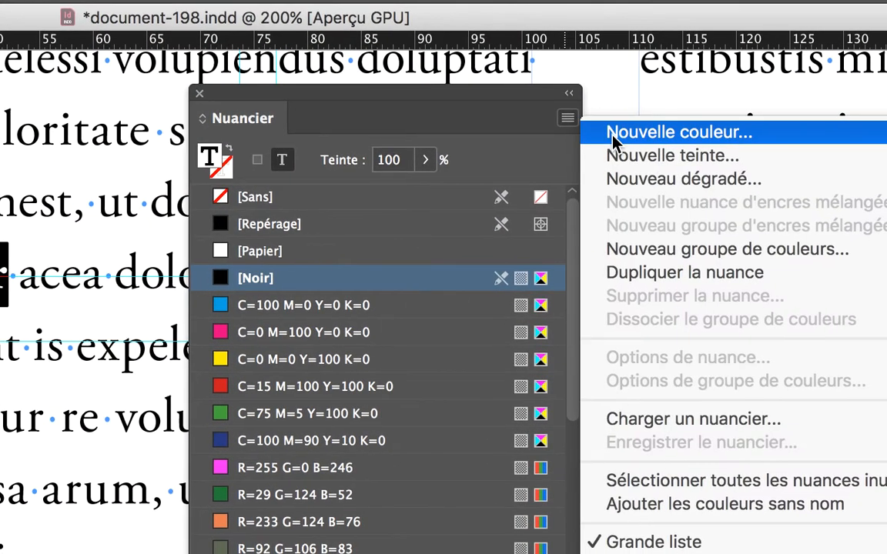
left_click(614, 143)
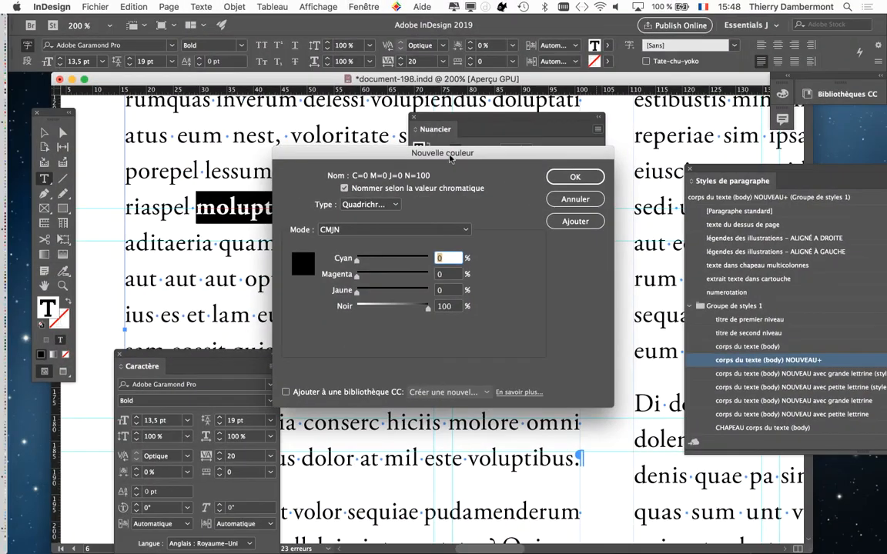
left_click_drag(267, 176, 466, 50)
left_click_drag(597, 87, 635, 55)
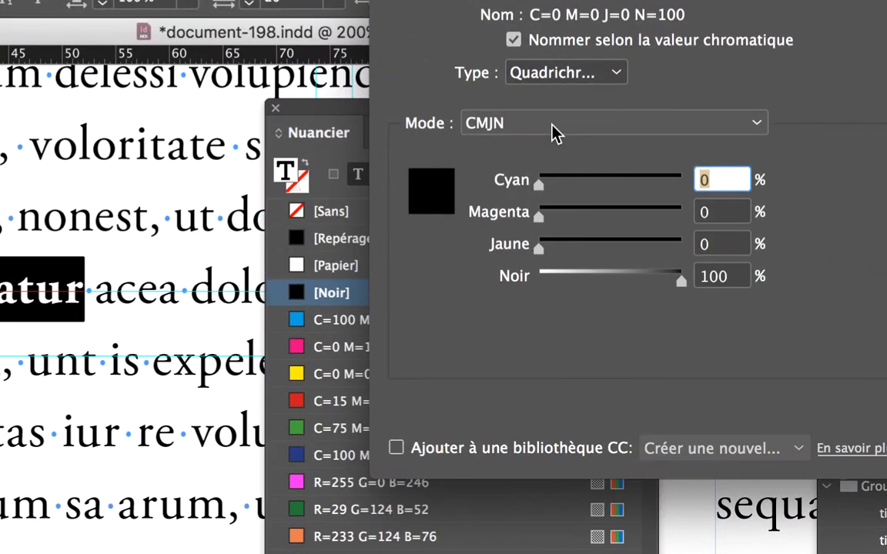
left_click(553, 127)
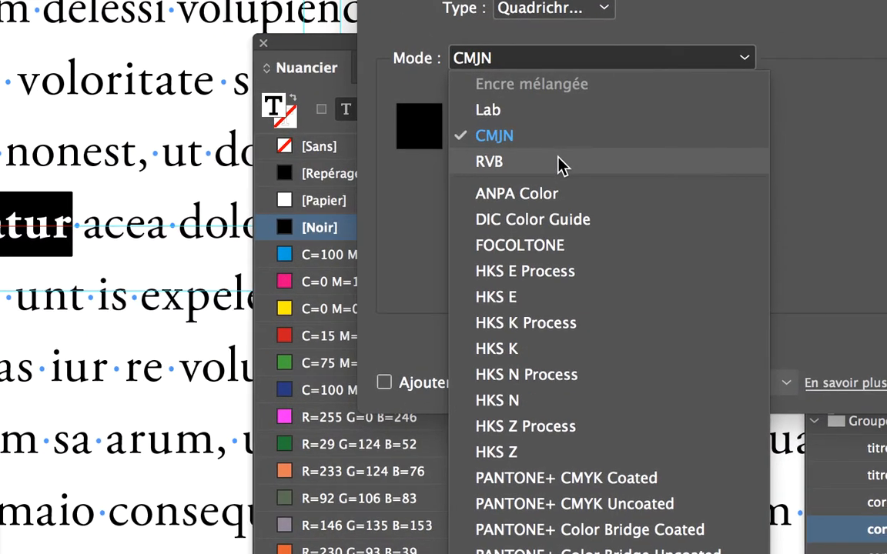
left_click(569, 230)
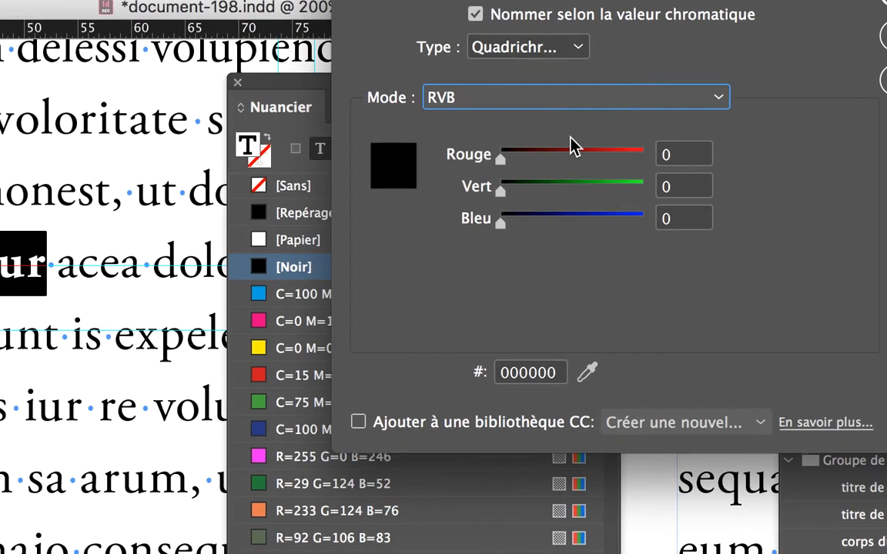
- Set the new colour to a purple with Rouge 156, Vert 76 and Bleu 182
left_click(619, 178)
left_click(626, 210)
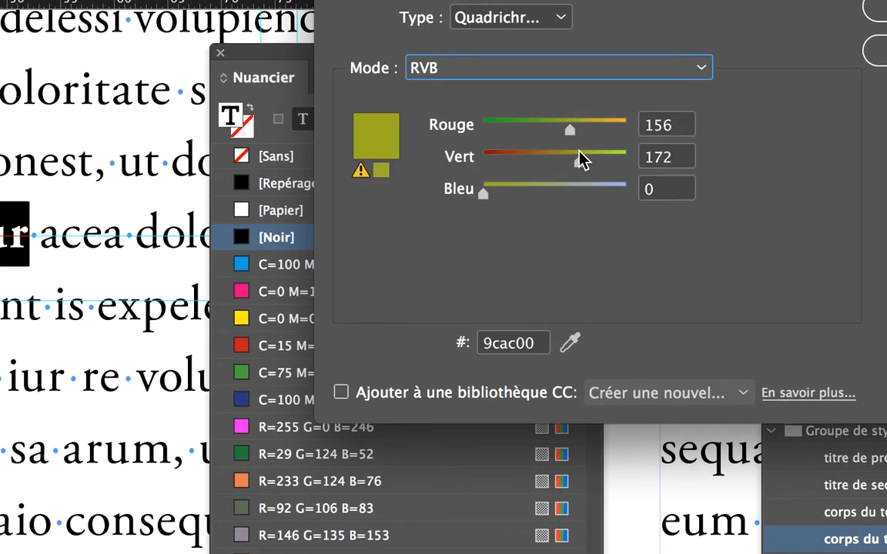
left_click_drag(579, 153, 526, 154)
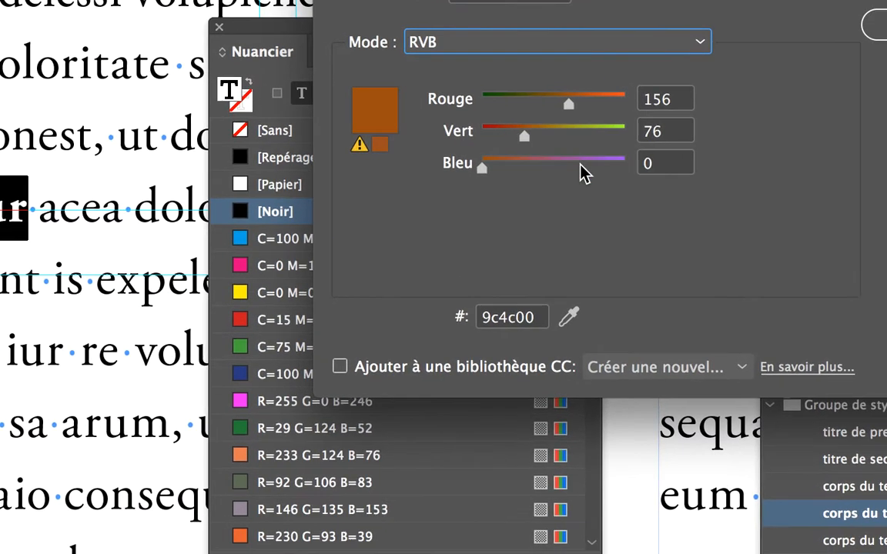
left_click(582, 161)
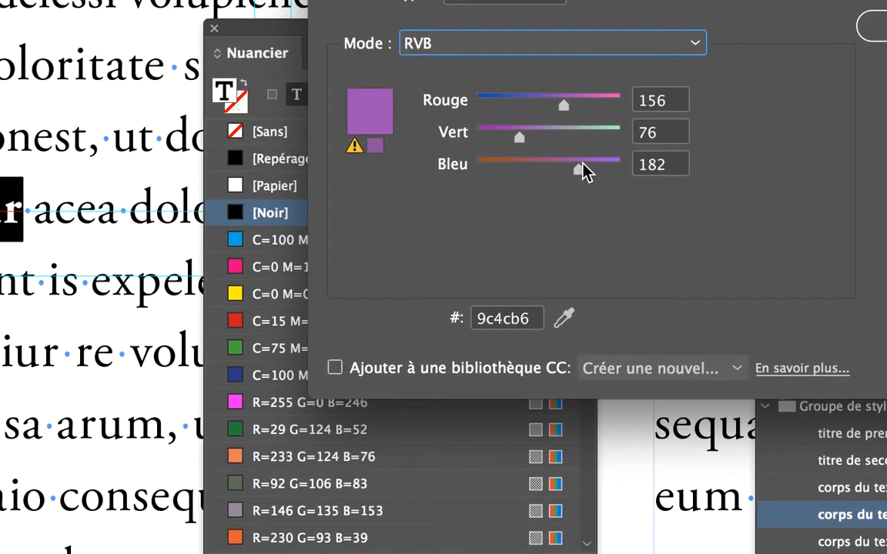
- Change the new colour to a pink with Rouge 234, Vert 63 and Bleu 182
left_click(598, 136)
left_click_drag(584, 152, 505, 160)
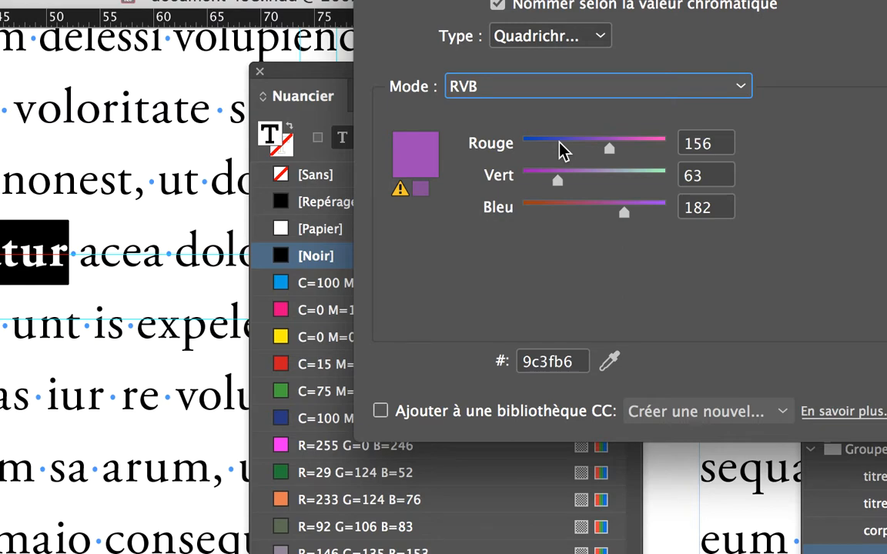
left_click(653, 145)
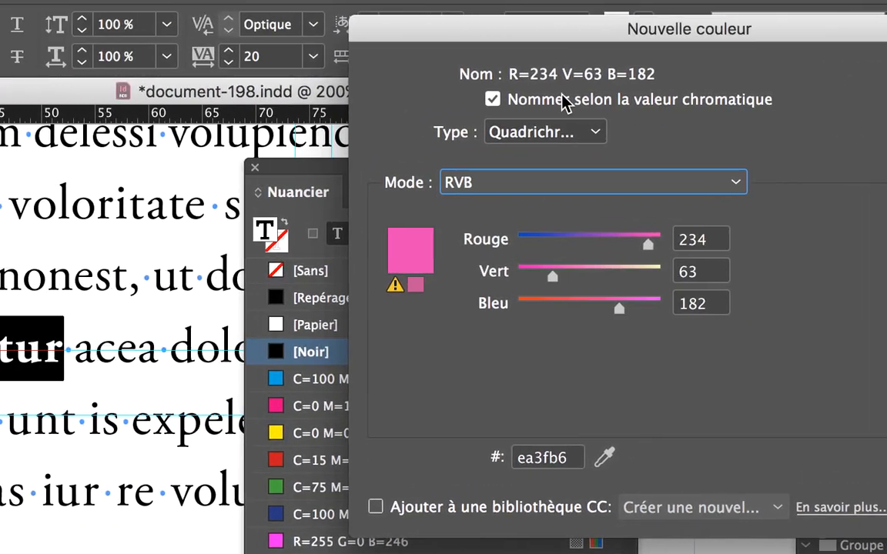
- Replace the value-based swatch name with "couleur pour style de caractère 01" and create the swatch, applying it to the selected word
left_click(432, 104)
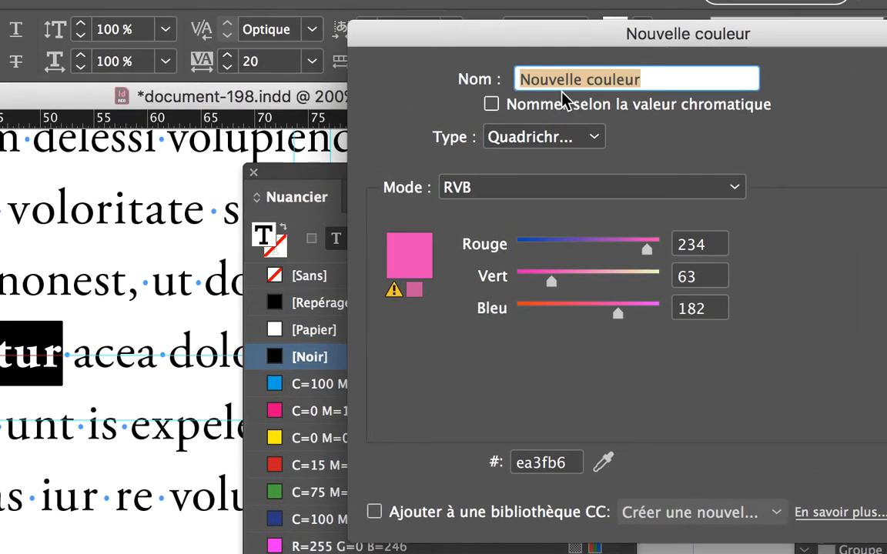
type("couleur pour st")
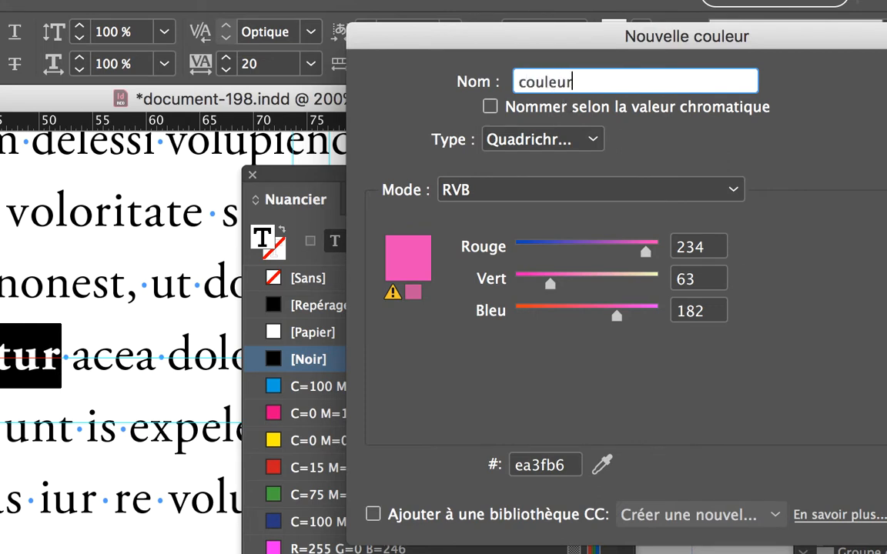
type("de caractère")
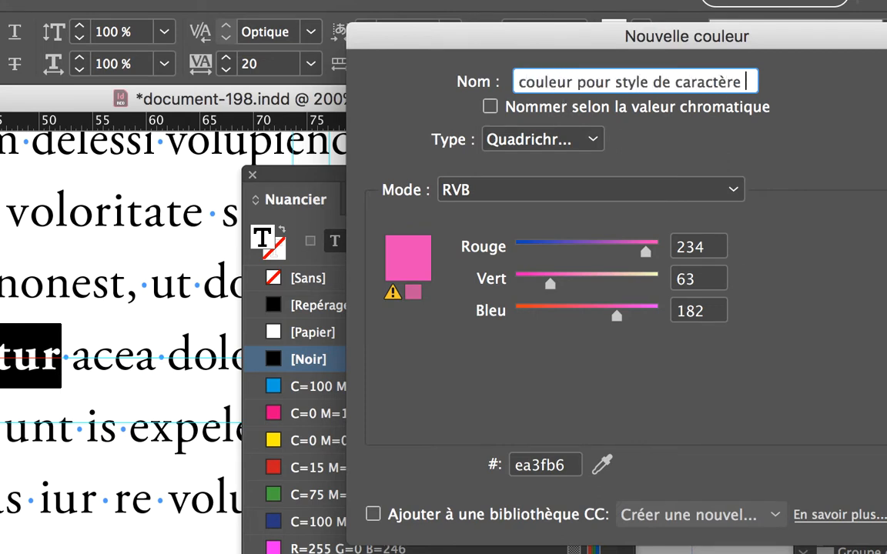
type(" 01")
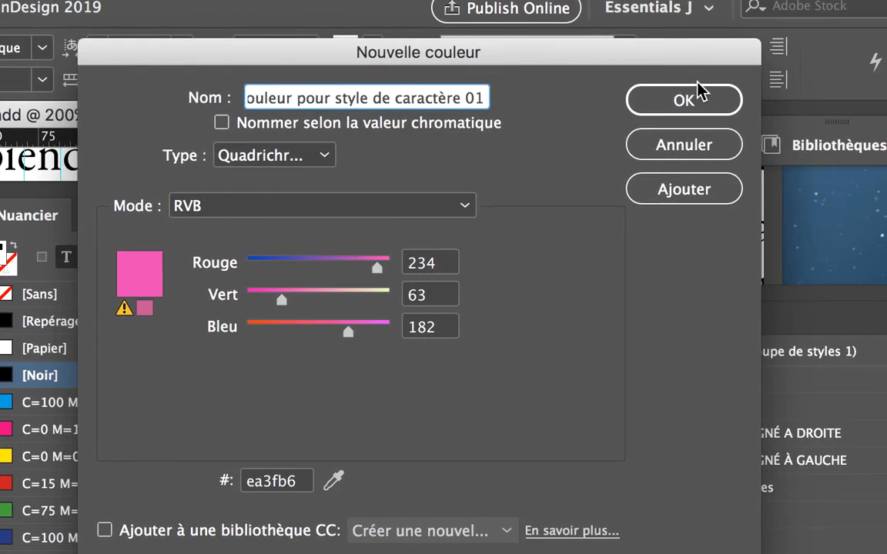
left_click(883, 87)
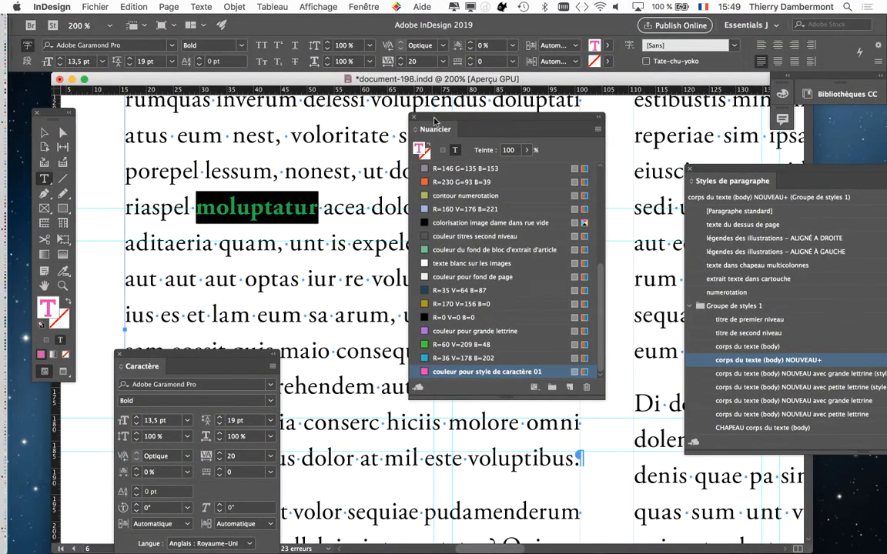
- Move the Nuancier panel away from the text column and examine the coloured word at 100% in preview mode with nothing selected
left_click_drag(390, 117, 506, 117)
left_click(44, 132)
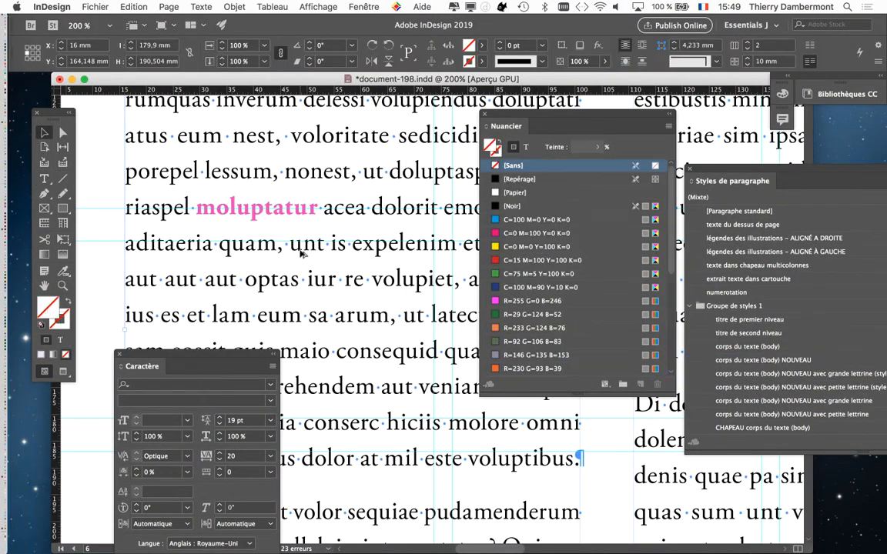
key("super+minus")
key("super+minus")
key("super+minus")
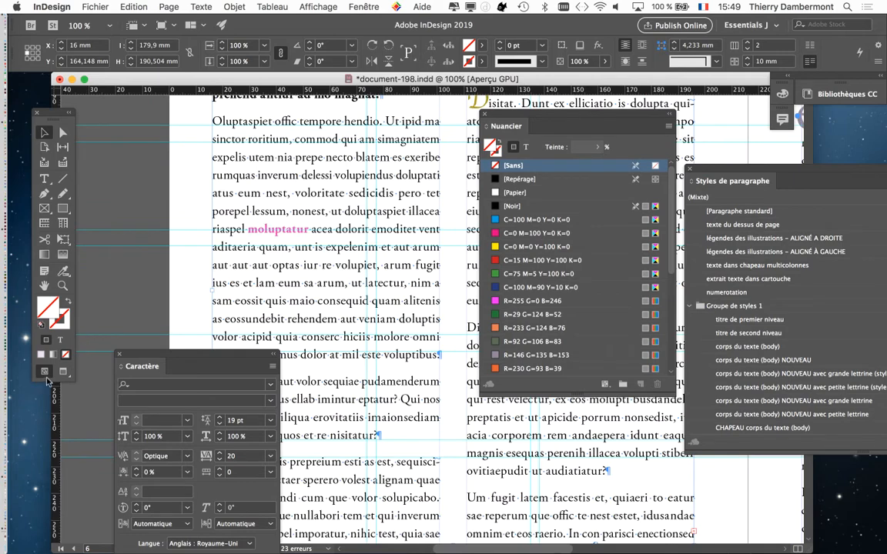
left_click(107, 191)
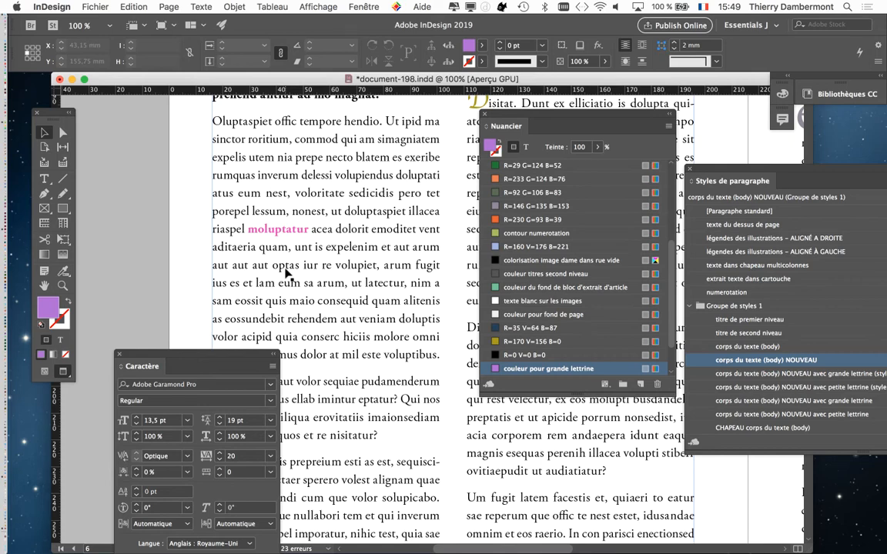
- Save a copy of the document under the new name document-199.indd in Dossier document-192
left_click(94, 6)
left_click(97, 95)
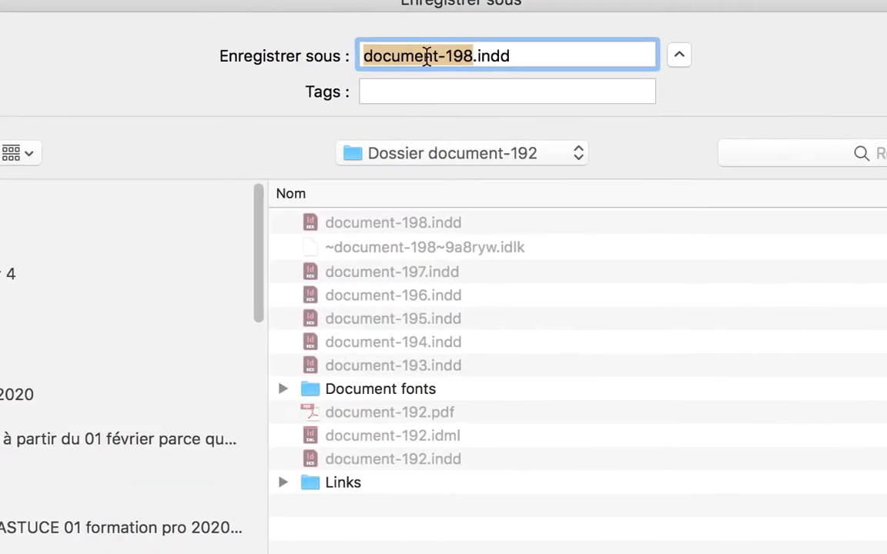
left_click(442, 58)
left_click_drag(472, 58, 463, 58)
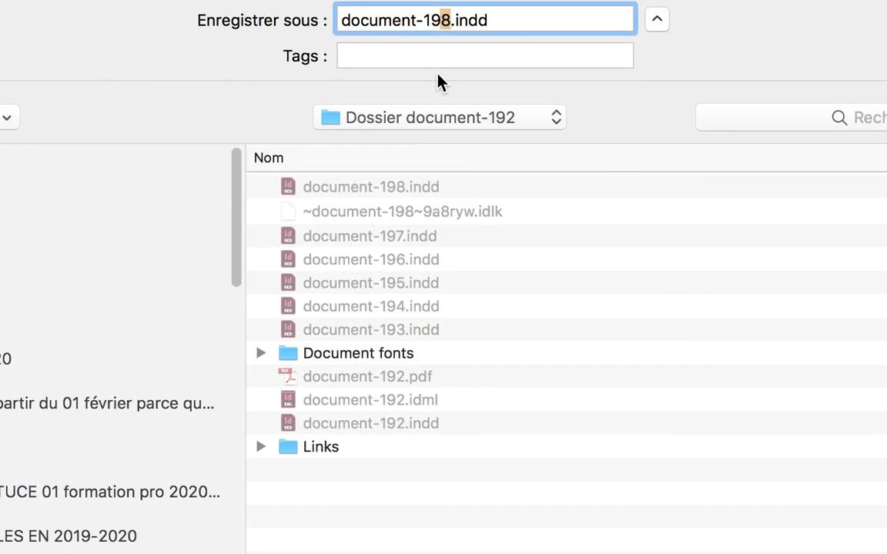
type("9")
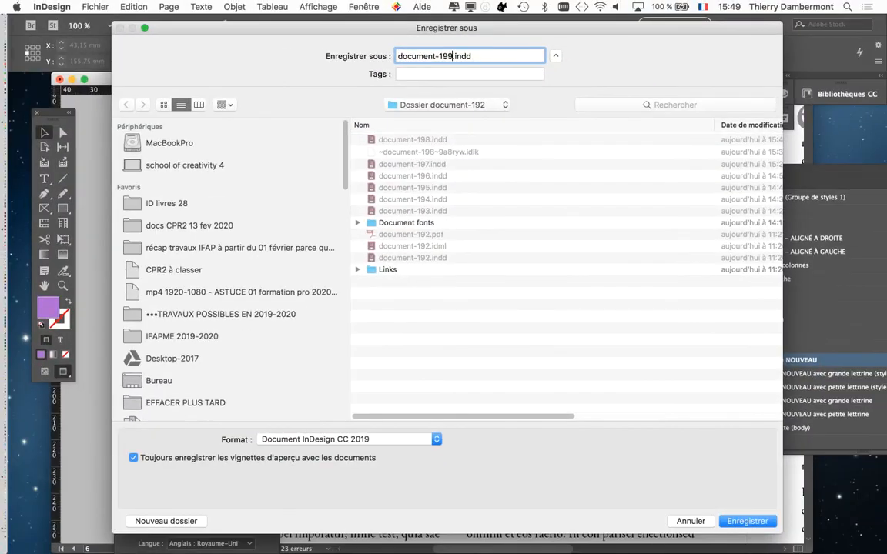